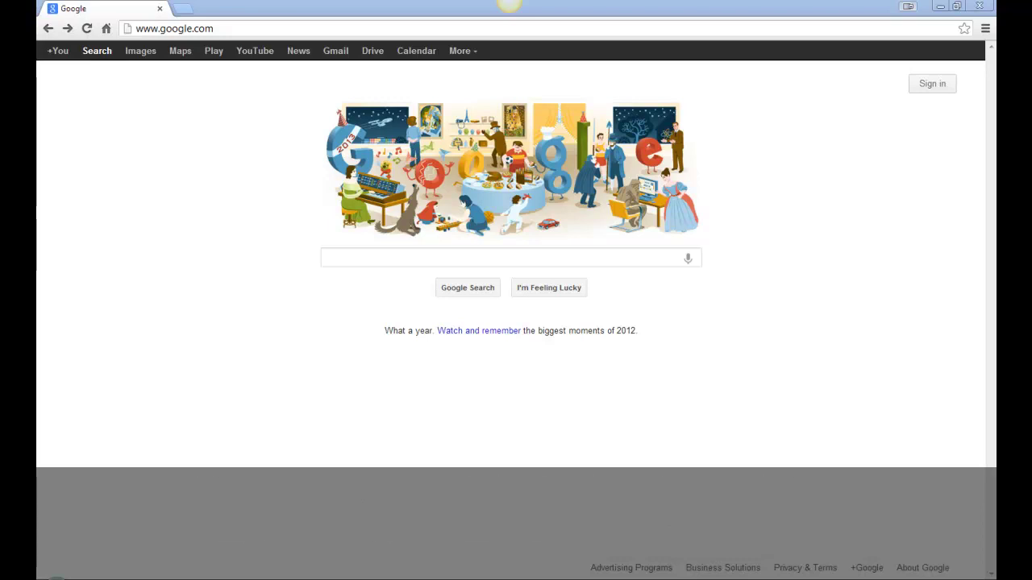
- Search Google for 'google scholar' and go to the top-ranked Google Scholar site
left_click(538, 253)
type("google scholar")
key("Return")
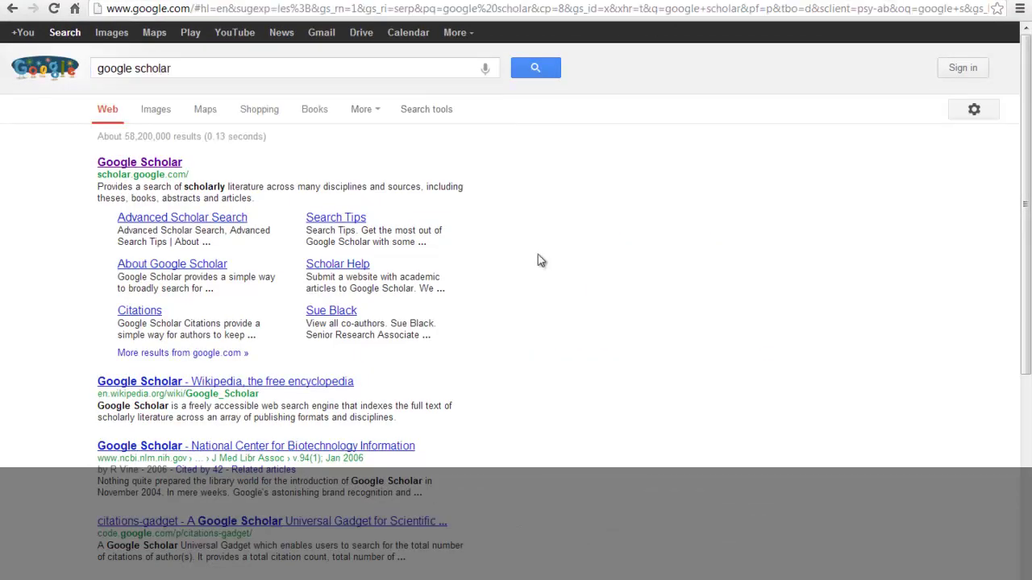
left_click(148, 164)
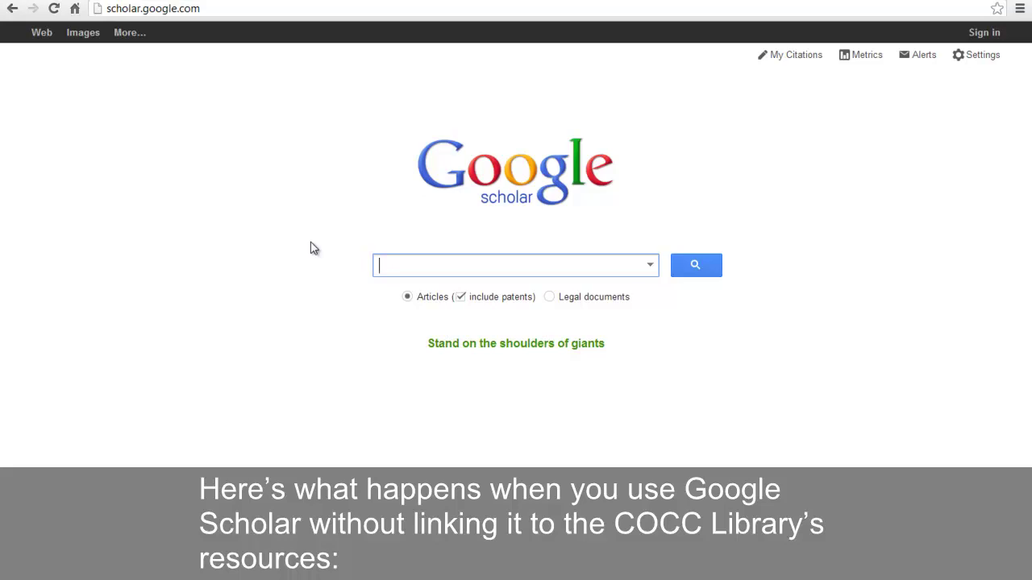
- Search Scholar for 'global warming' and open 'Fingerprints of global warming on wild animals and plants'
type("global warmi")
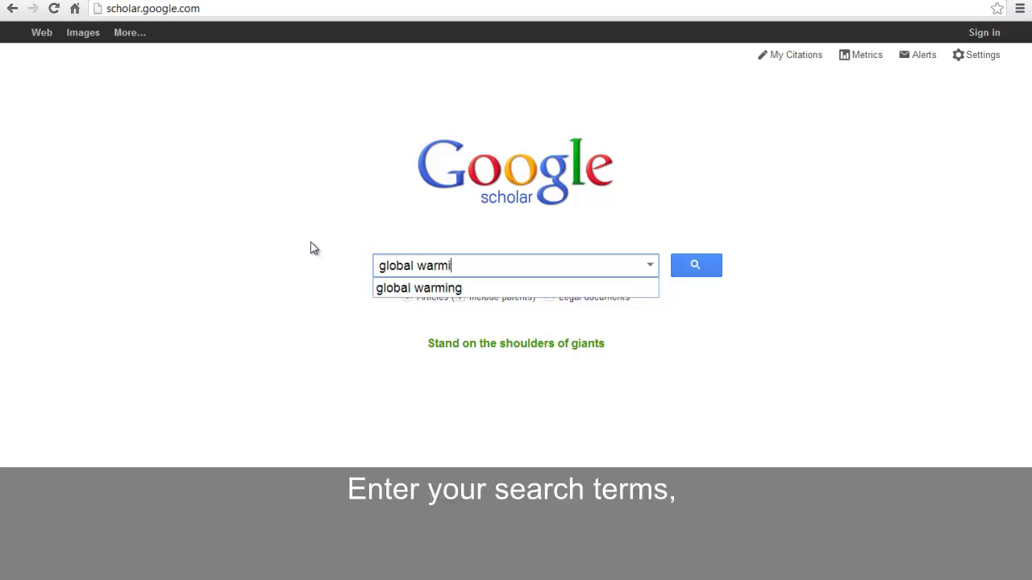
type("ng")
key("Return")
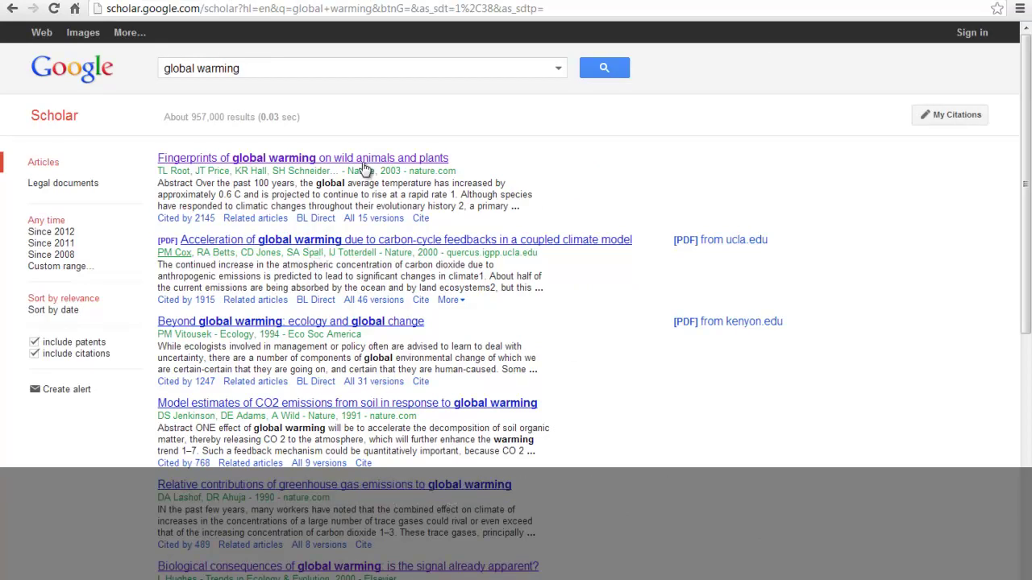
left_click(367, 161)
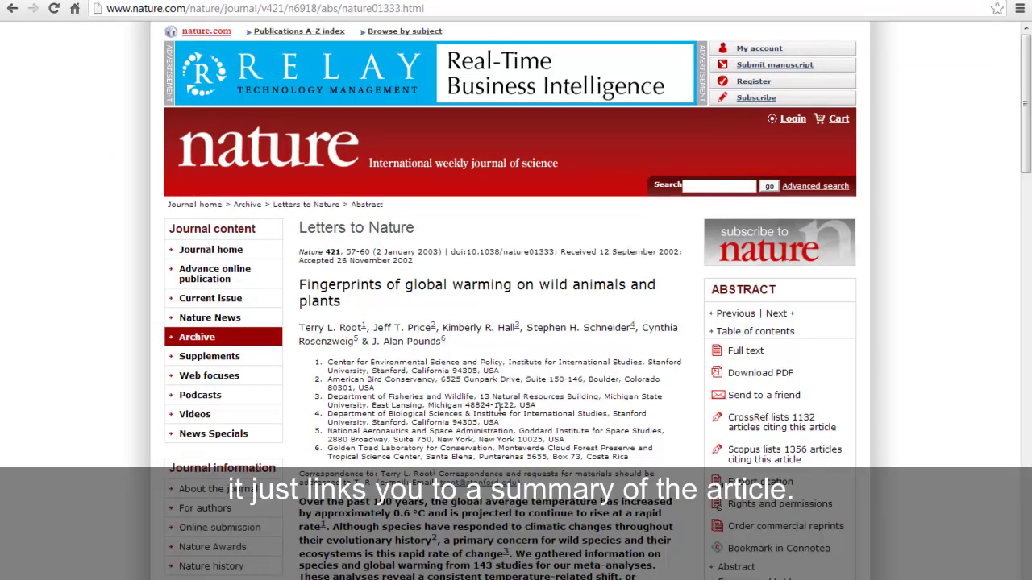
- Check the Nature article's full text, find it needs purchase, and return to the Scholar results
scroll(499, 407, "down", 3)
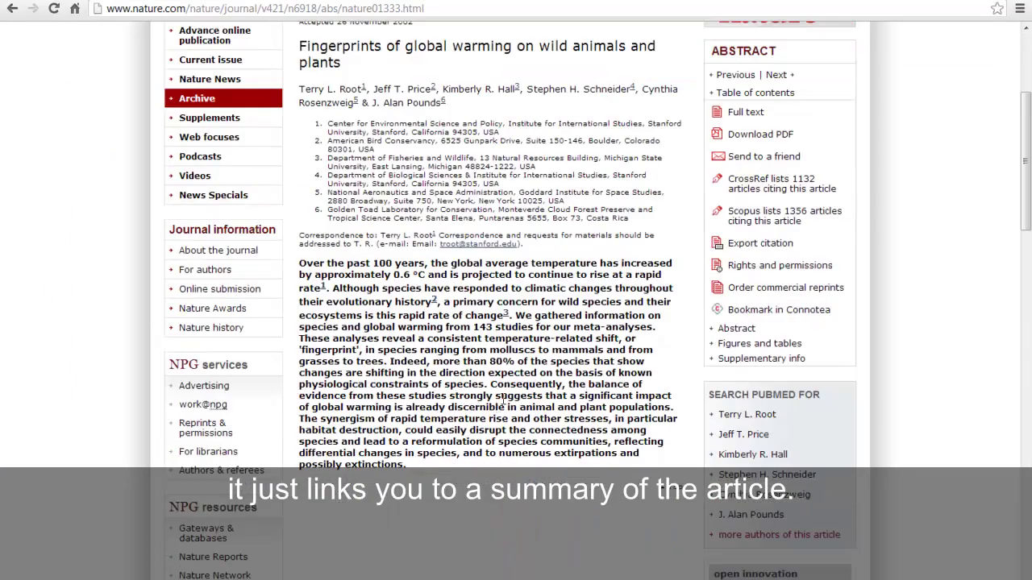
left_click(745, 113)
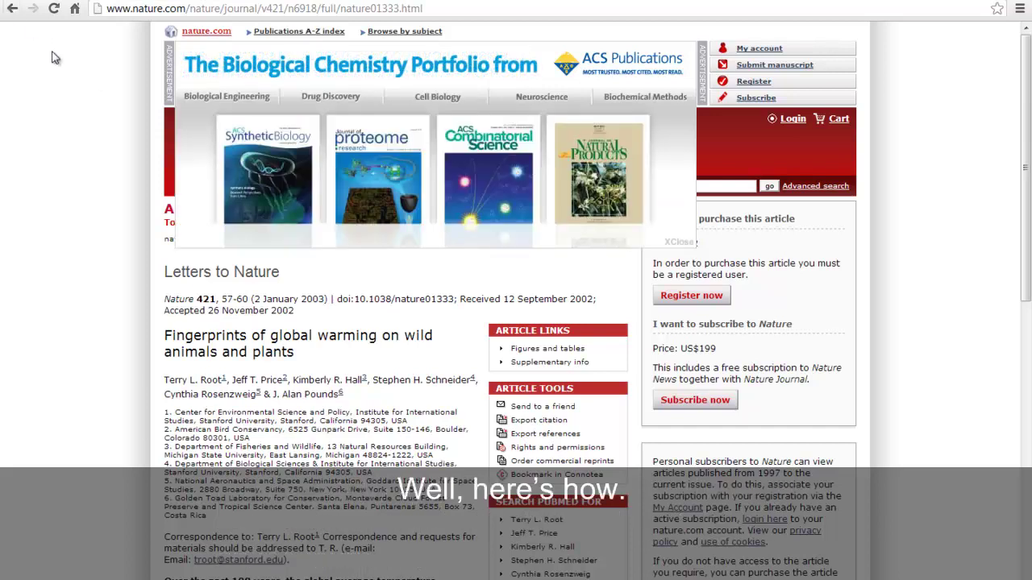
left_click(11, 9)
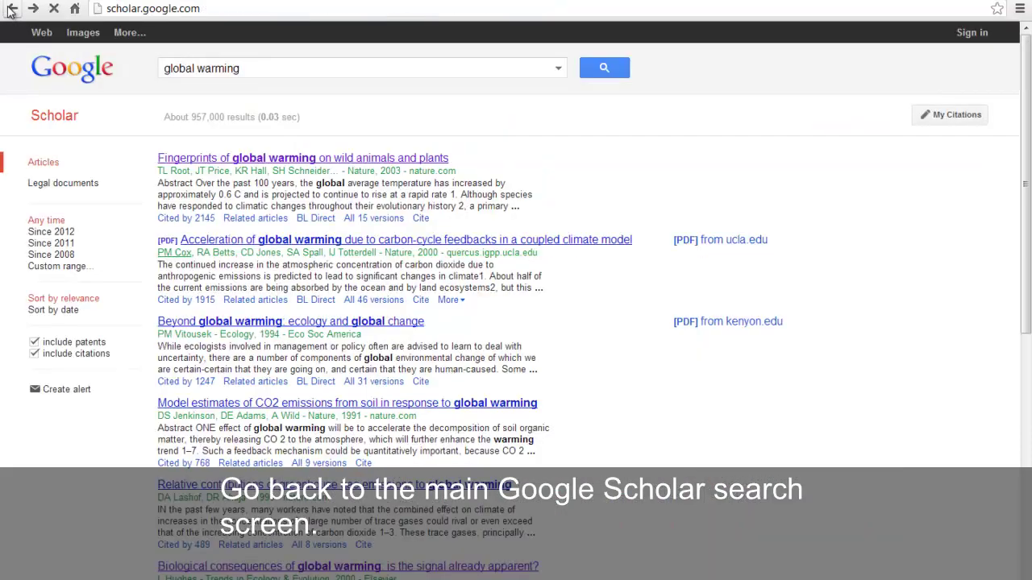
- Go back to the Scholar home page and bring up Scholar settings
left_click(11, 10)
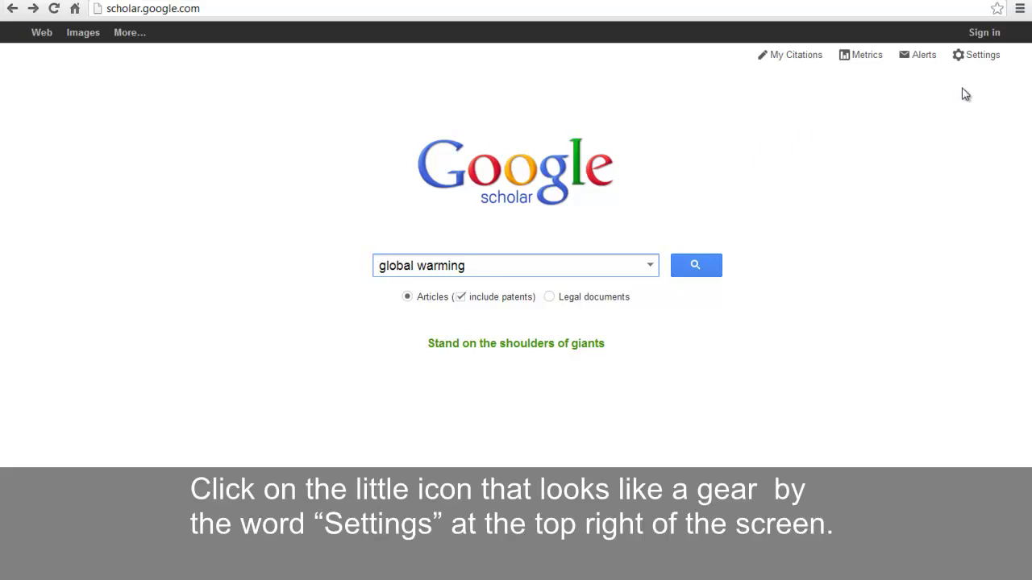
left_click(980, 59)
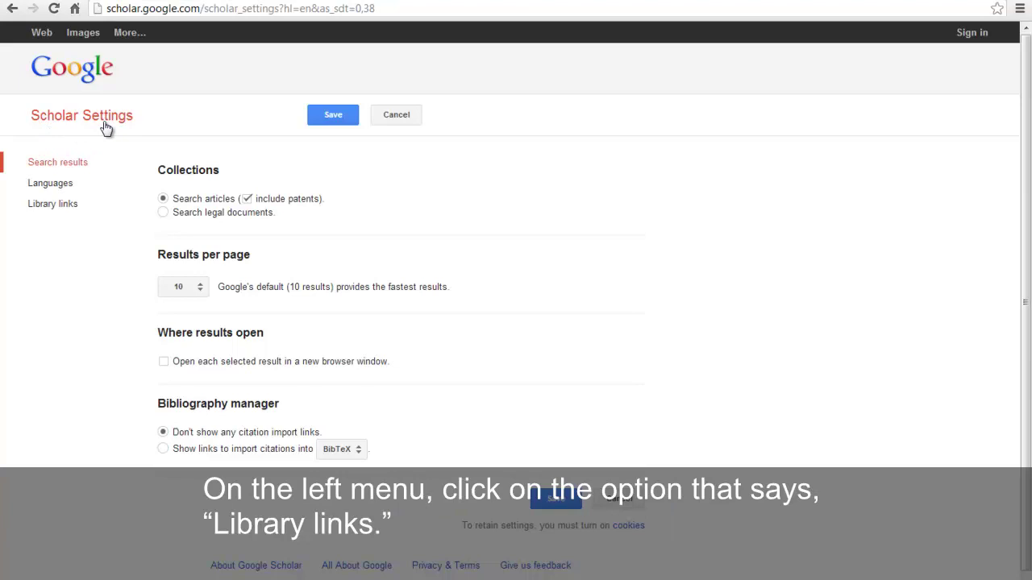
- Search library links for COCC, tick 'Central Oregon Community College - Full-Text @ COCC', and save
left_click(65, 211)
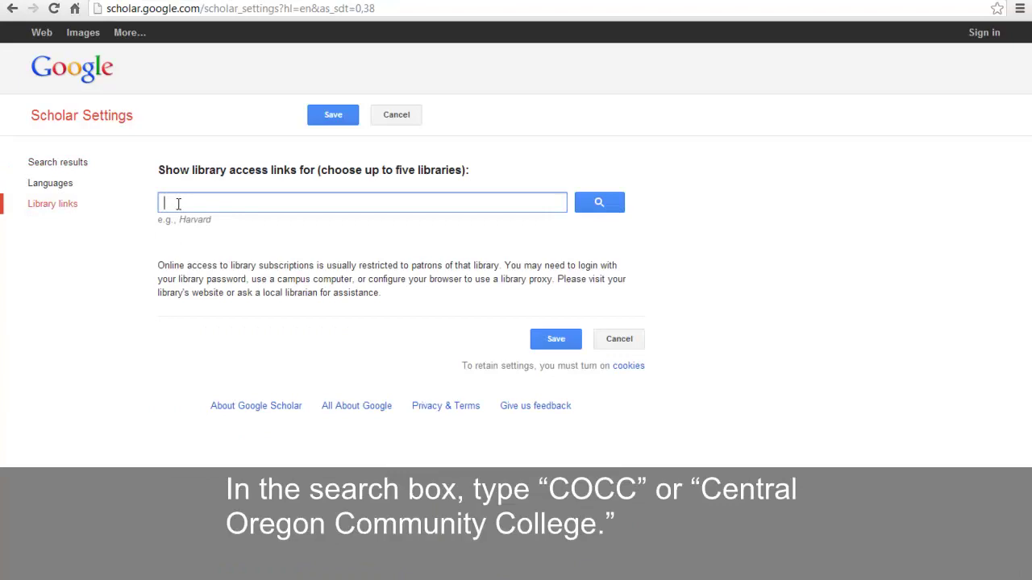
type("COCC")
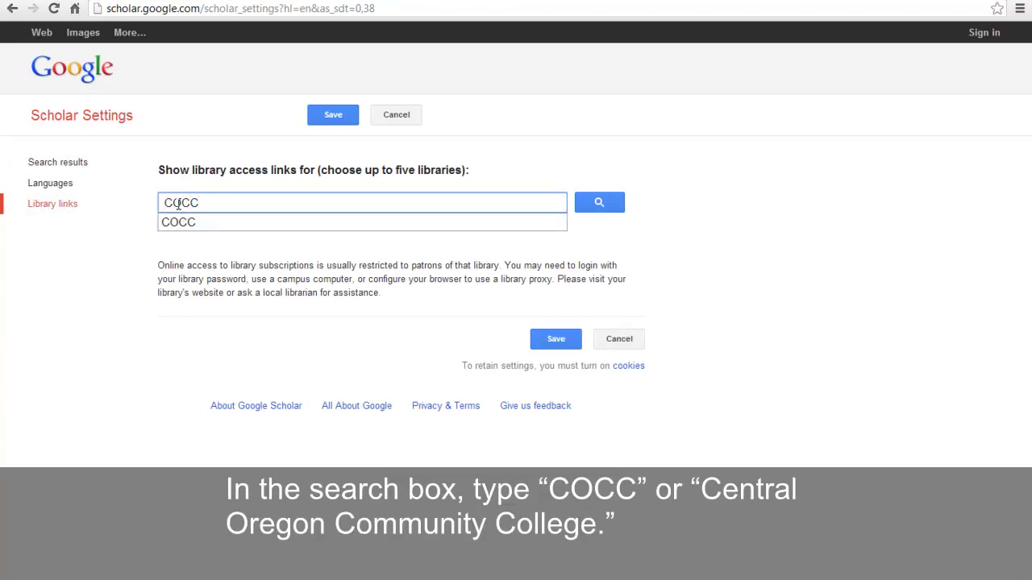
left_click(180, 223)
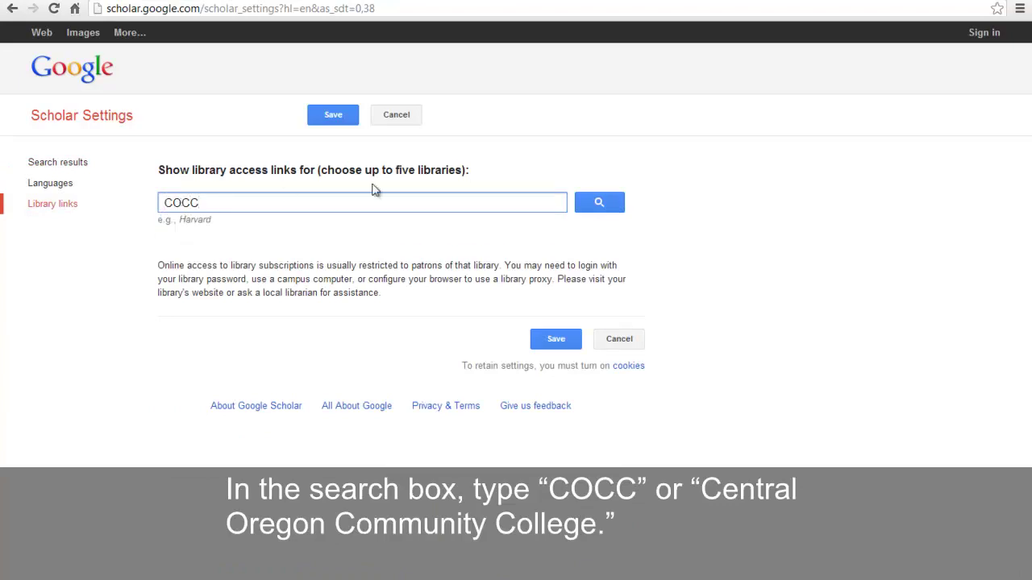
left_click(610, 204)
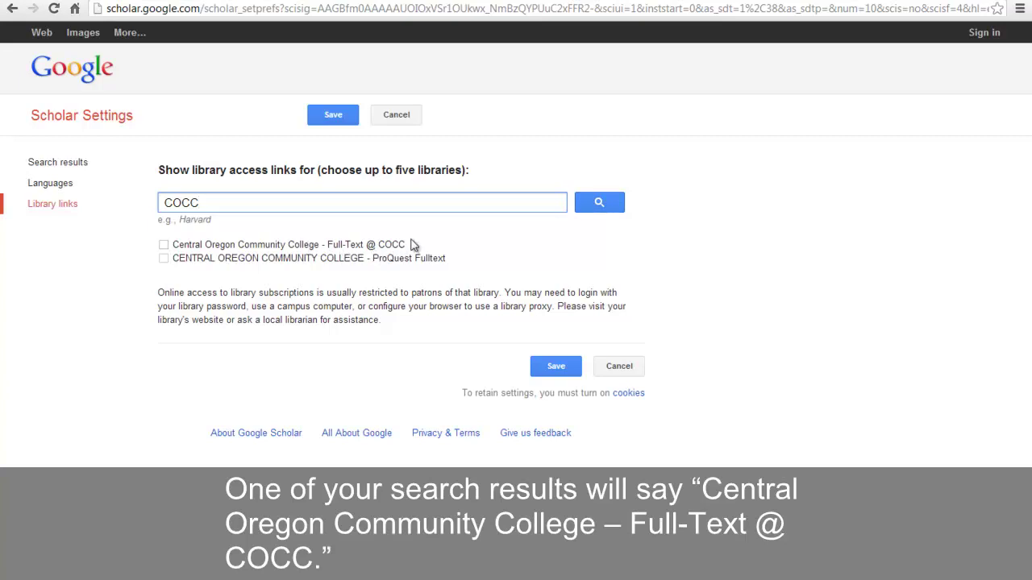
left_click(164, 246)
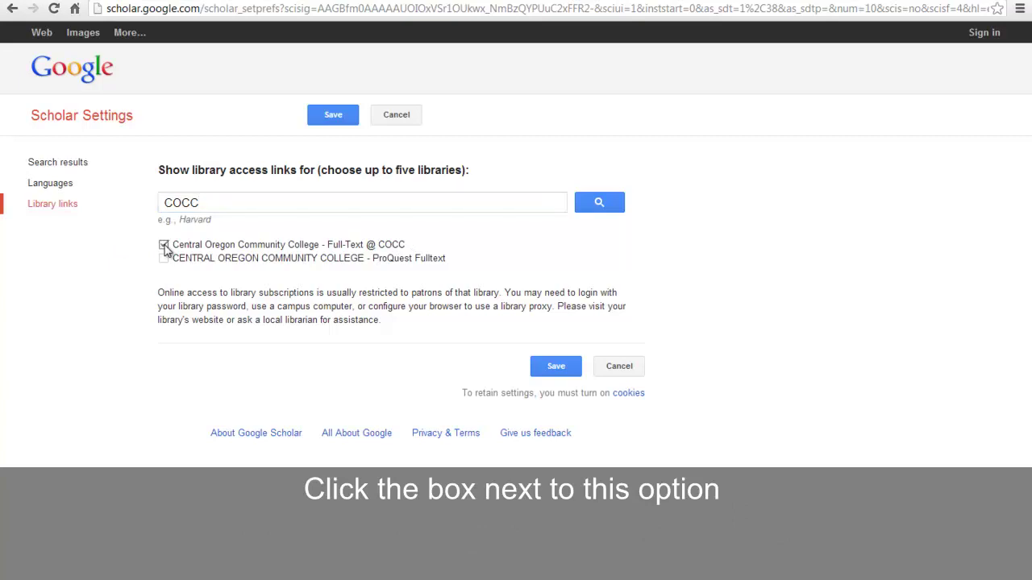
left_click(562, 368)
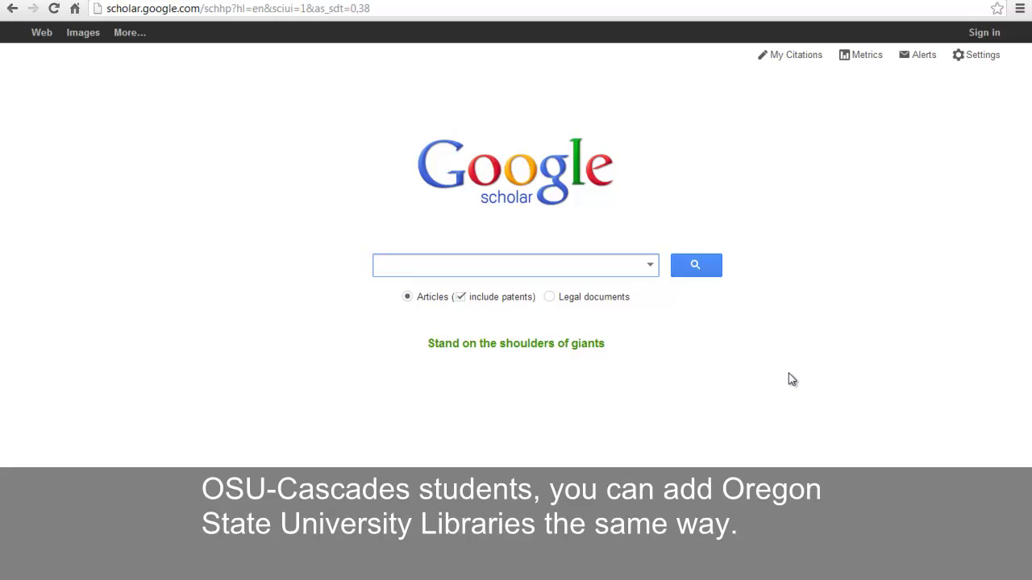
- Rerun the 'global warming' Scholar search so results show Full-Text @ COCC links
type("glo")
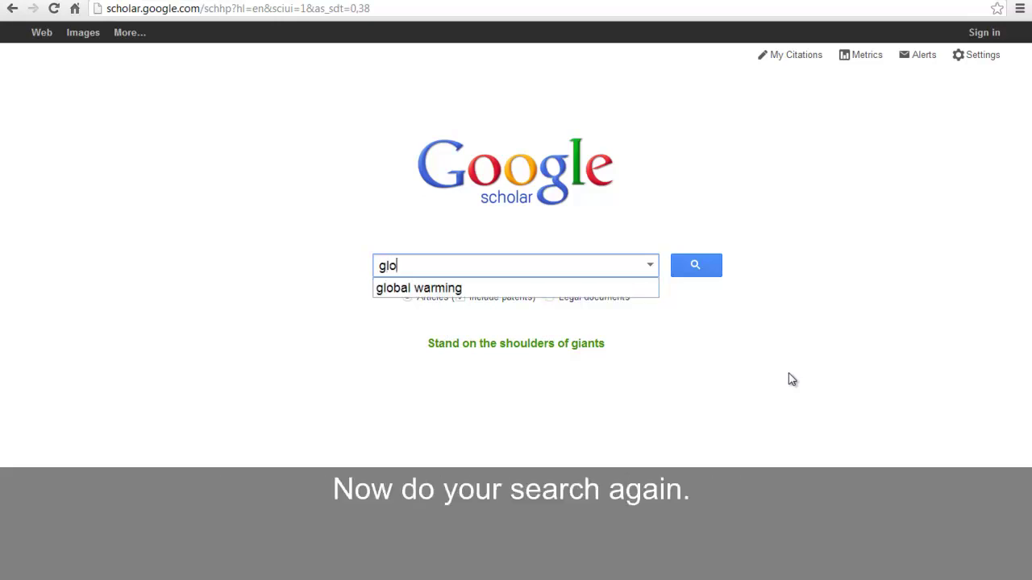
left_click(543, 288)
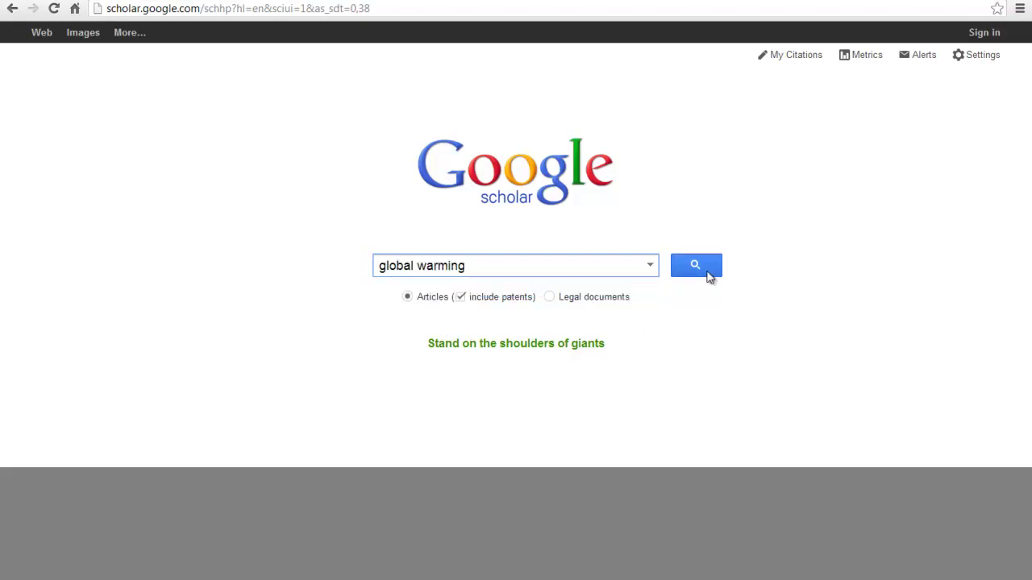
left_click(705, 271)
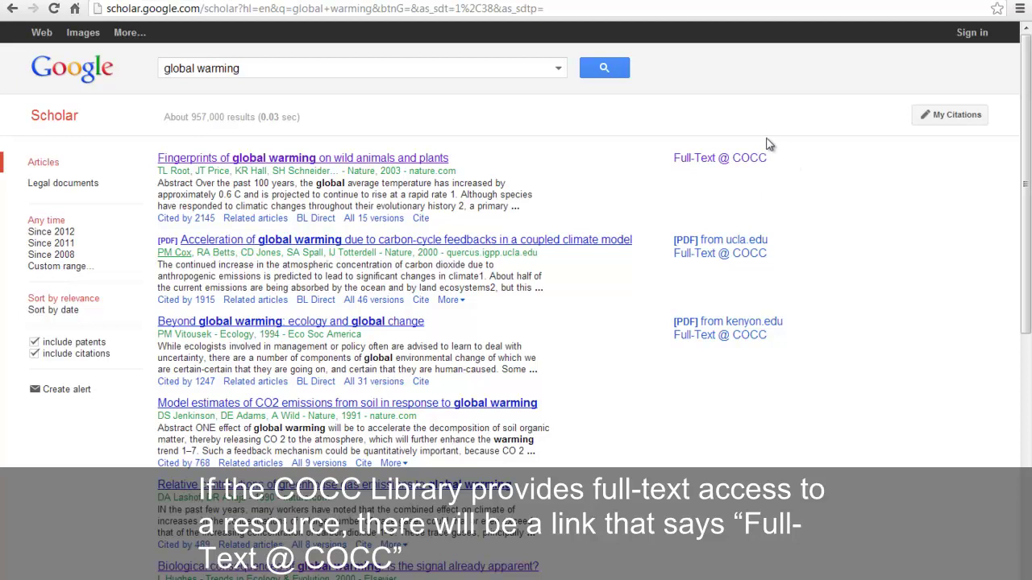
- Follow the first result's Full-Text @ COCC link and open the article's PDF
left_click(720, 159)
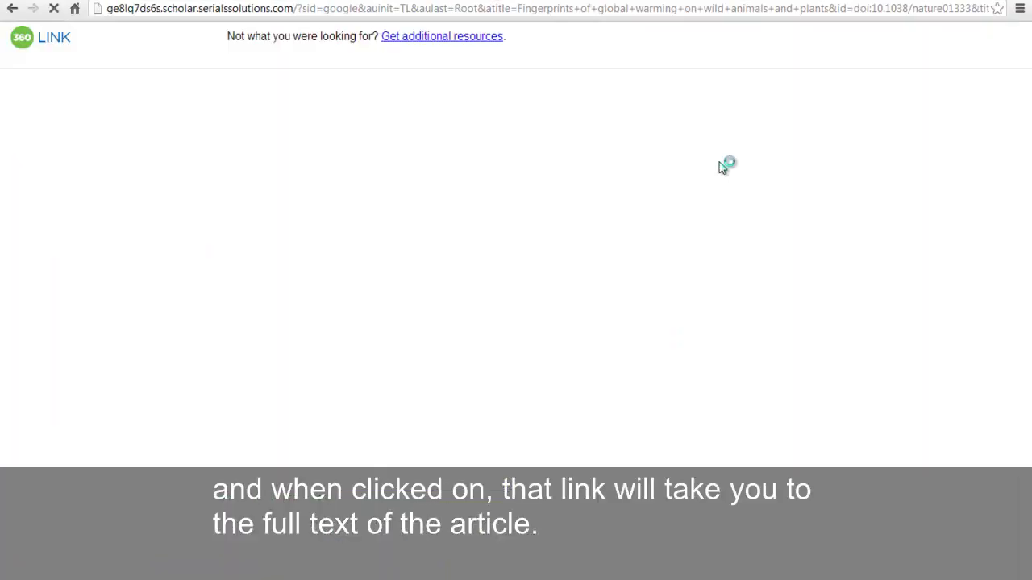
left_click(237, 355)
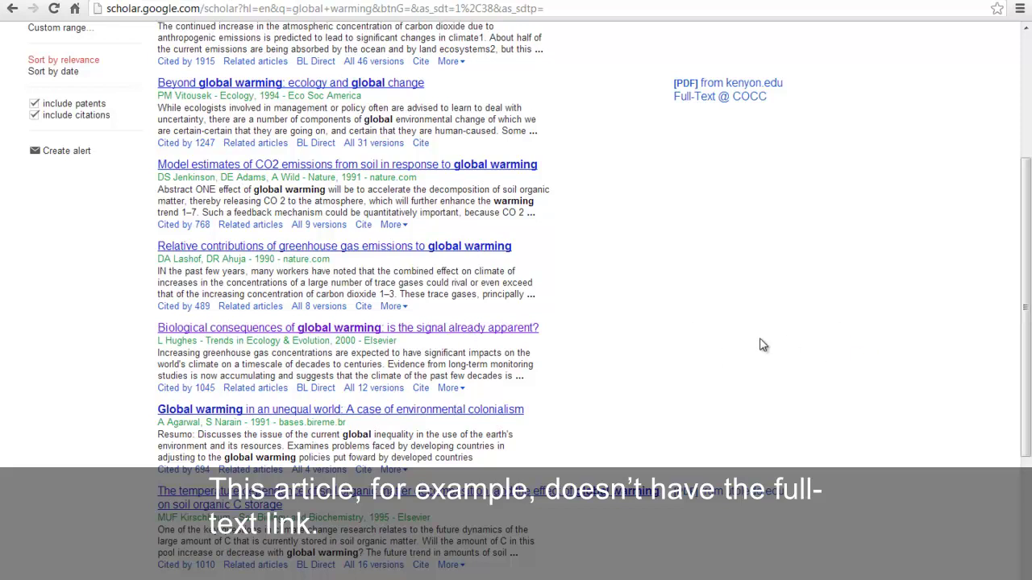
- Look up 'Biological consequences of global warming' via Resources @ COCC under its More menu
left_click(449, 389)
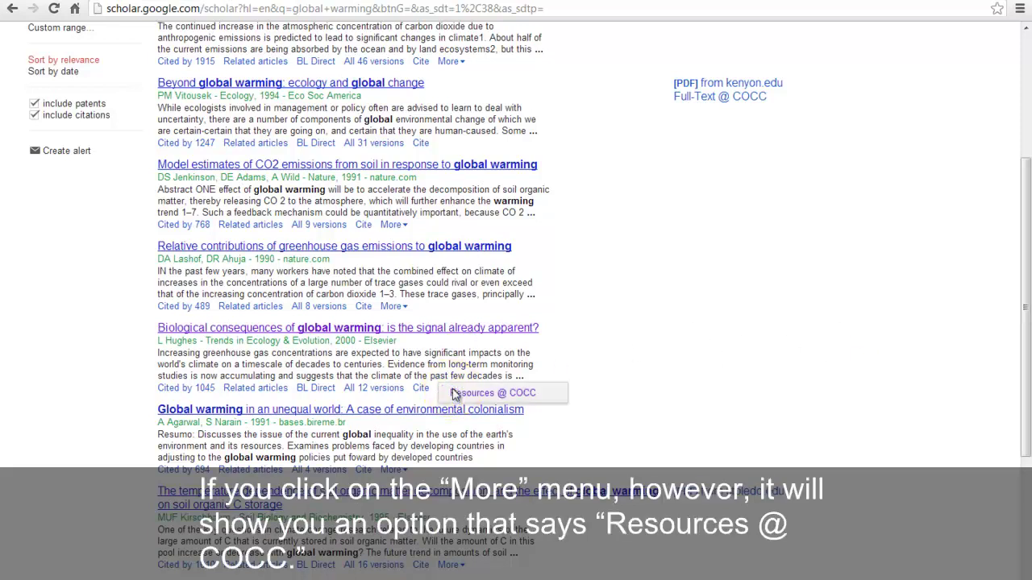
left_click(532, 398)
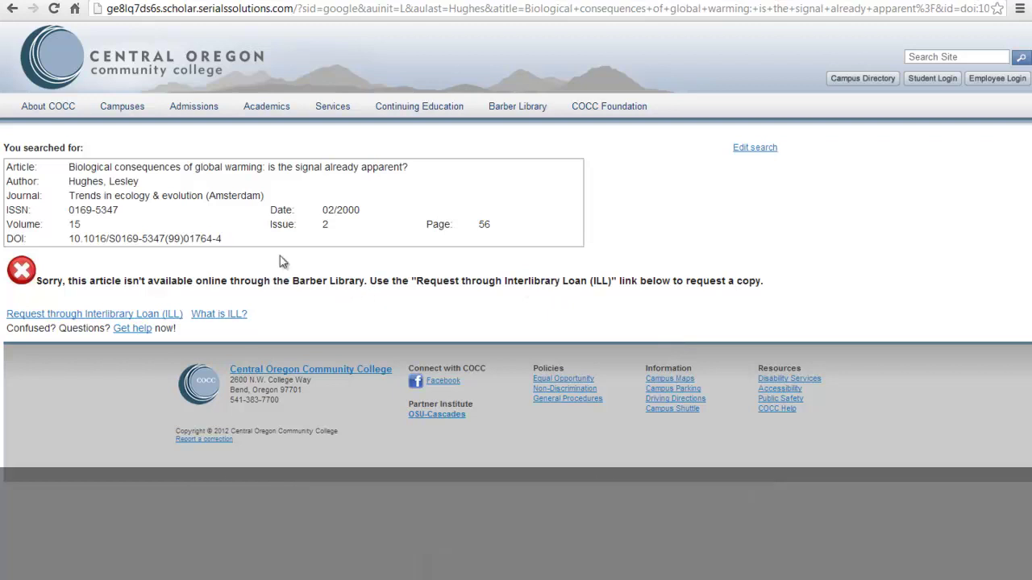
- Request the article through ILL, log on with the library username, and review the prefilled form
left_click(134, 315)
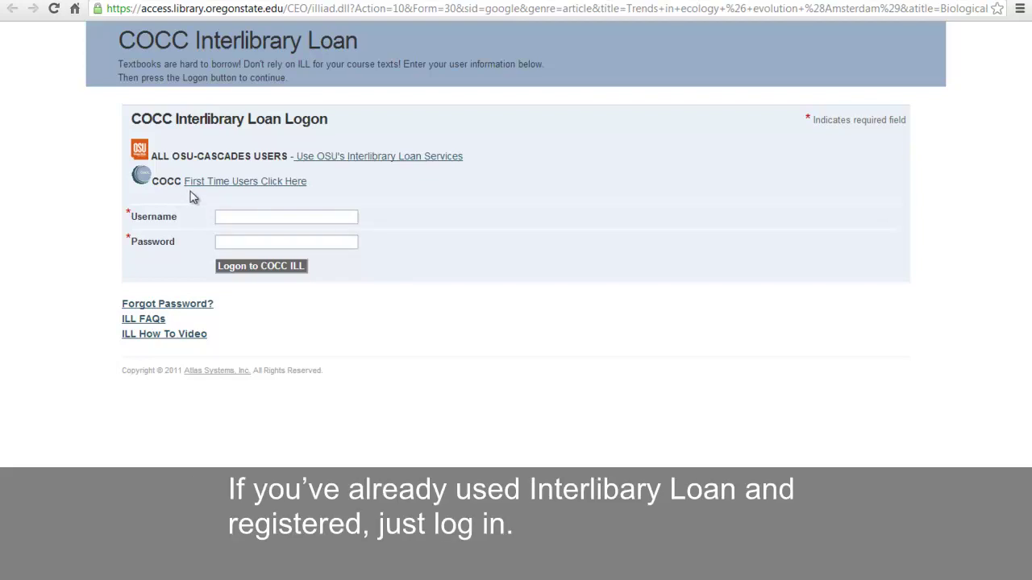
left_click(259, 215)
type("mdes")
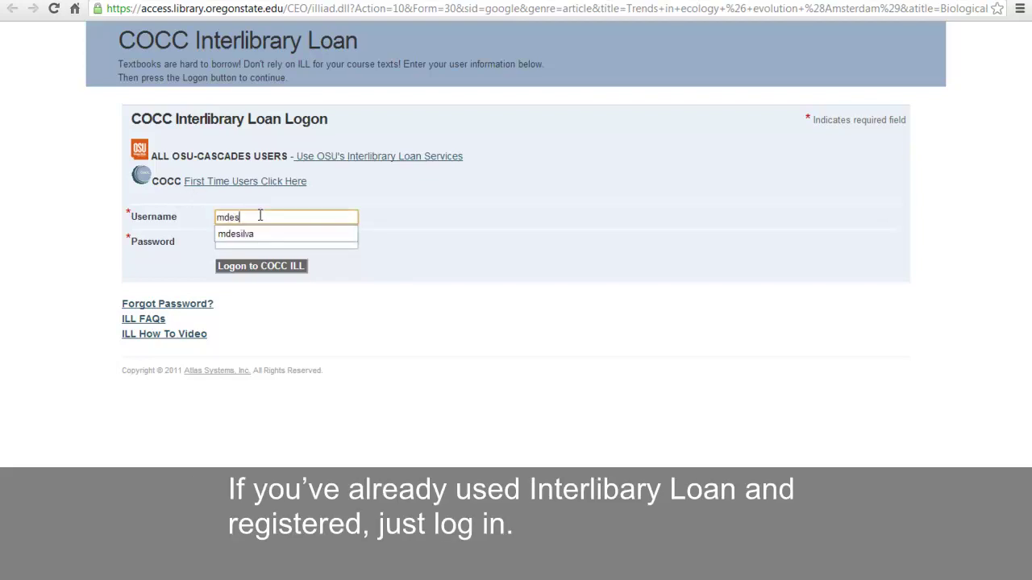
left_click(258, 229)
left_click(292, 266)
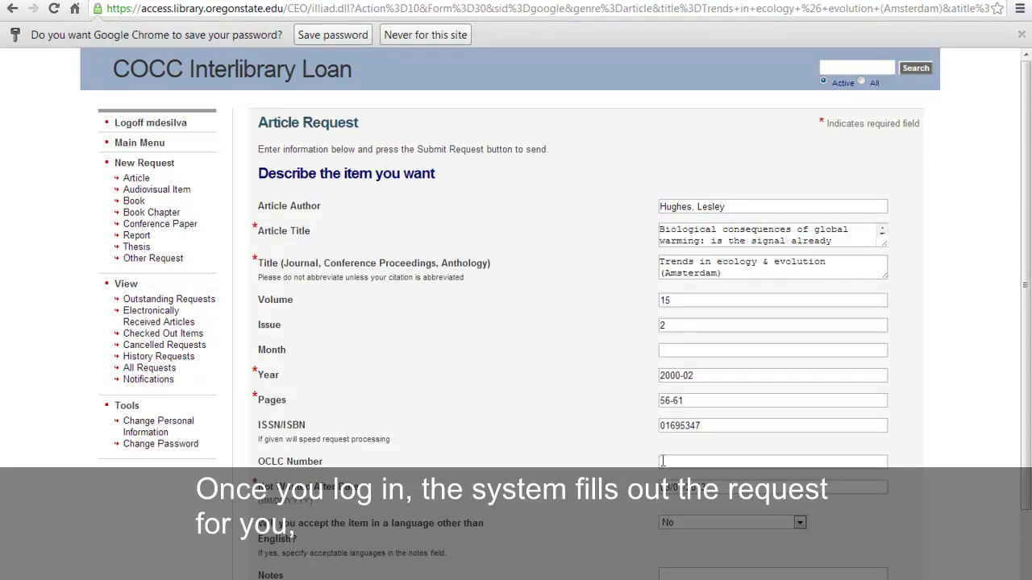
scroll(637, 455, "down", 3)
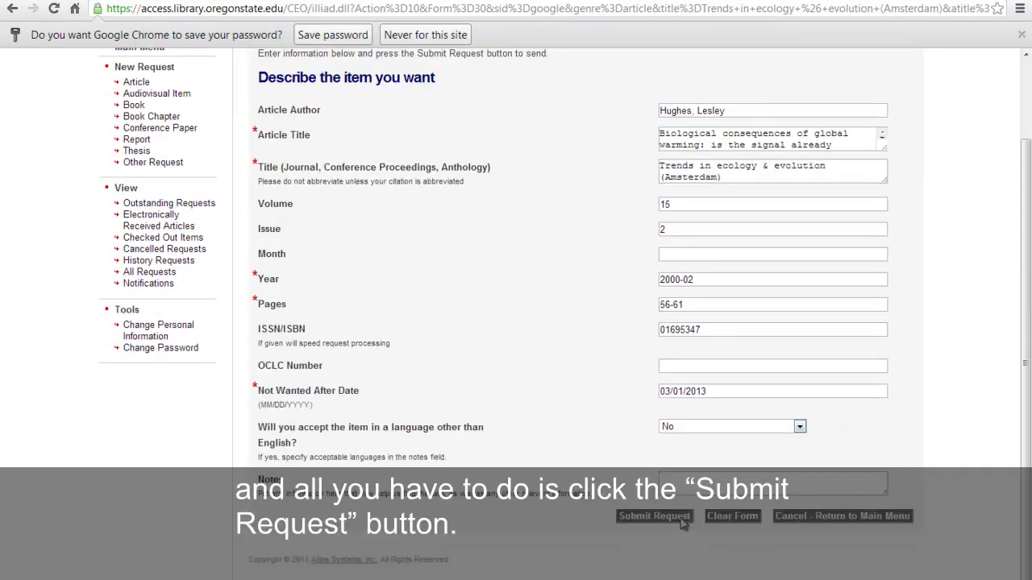